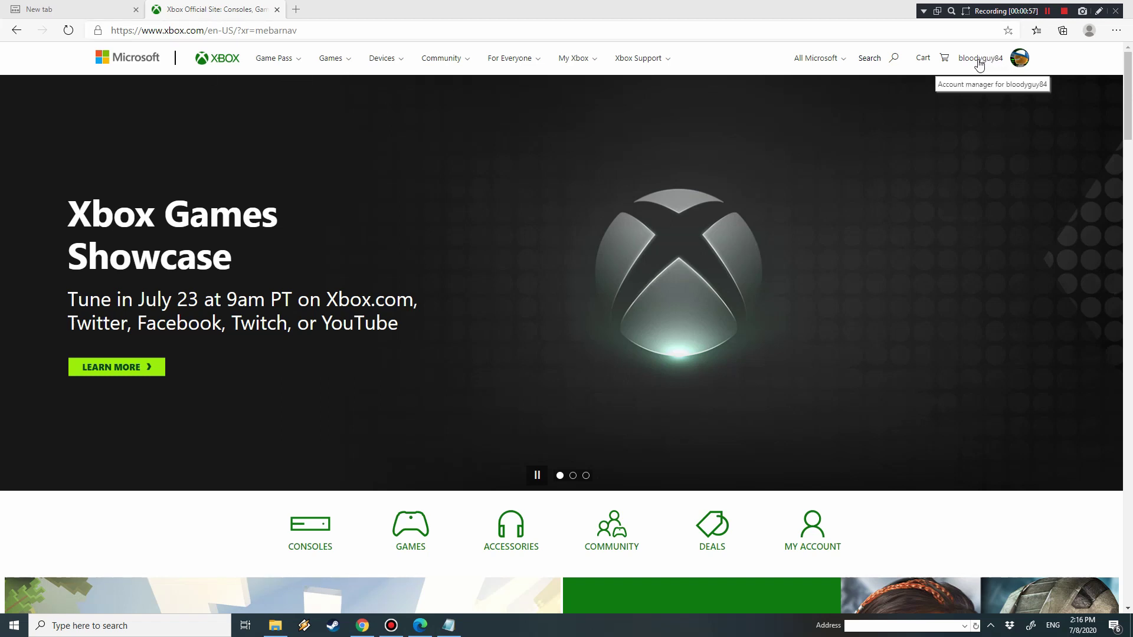
Go from the gamertag profile to the account's Privacy & online safety page
left_click(980, 65)
left_click(938, 165)
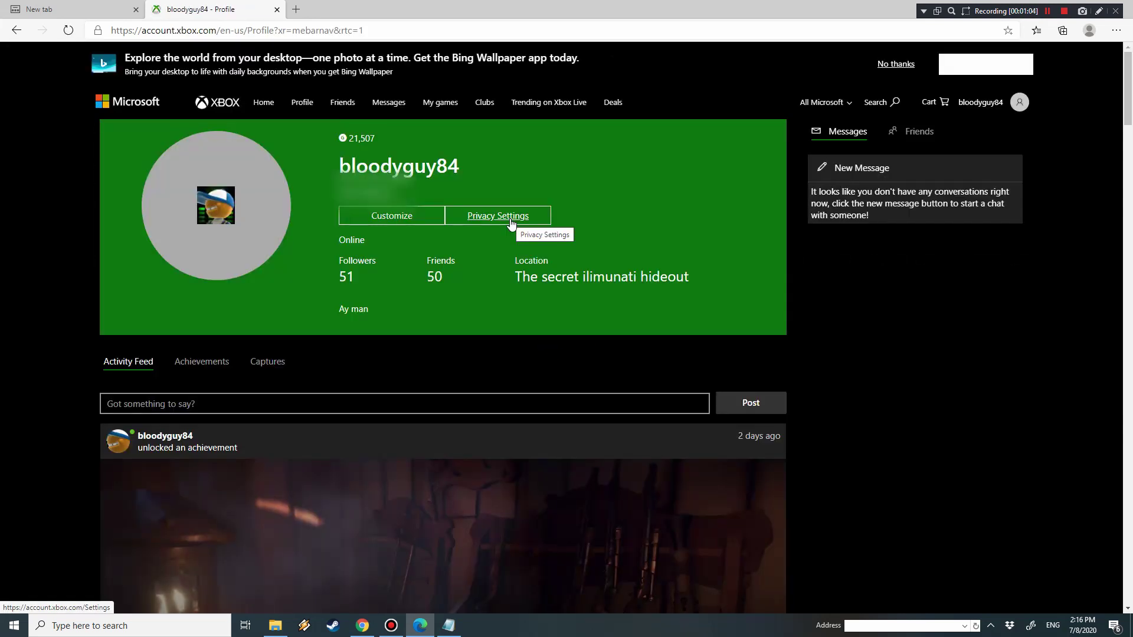
left_click(510, 218)
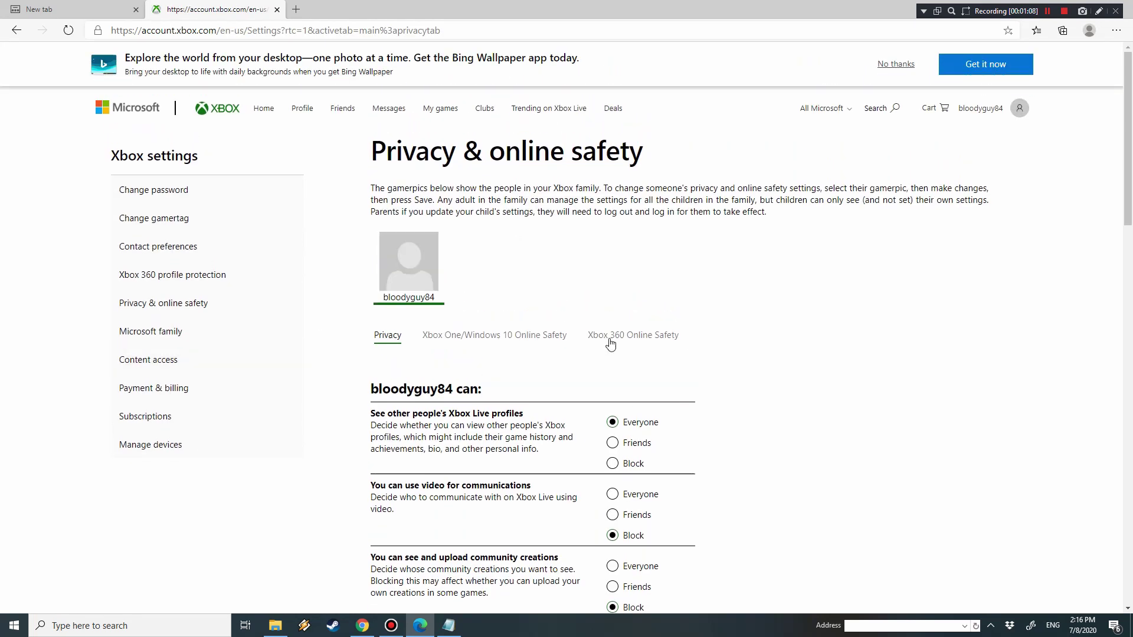
scroll(685, 342, "down", 5)
scroll(686, 343, "down", 6)
scroll(686, 342, "down", 2)
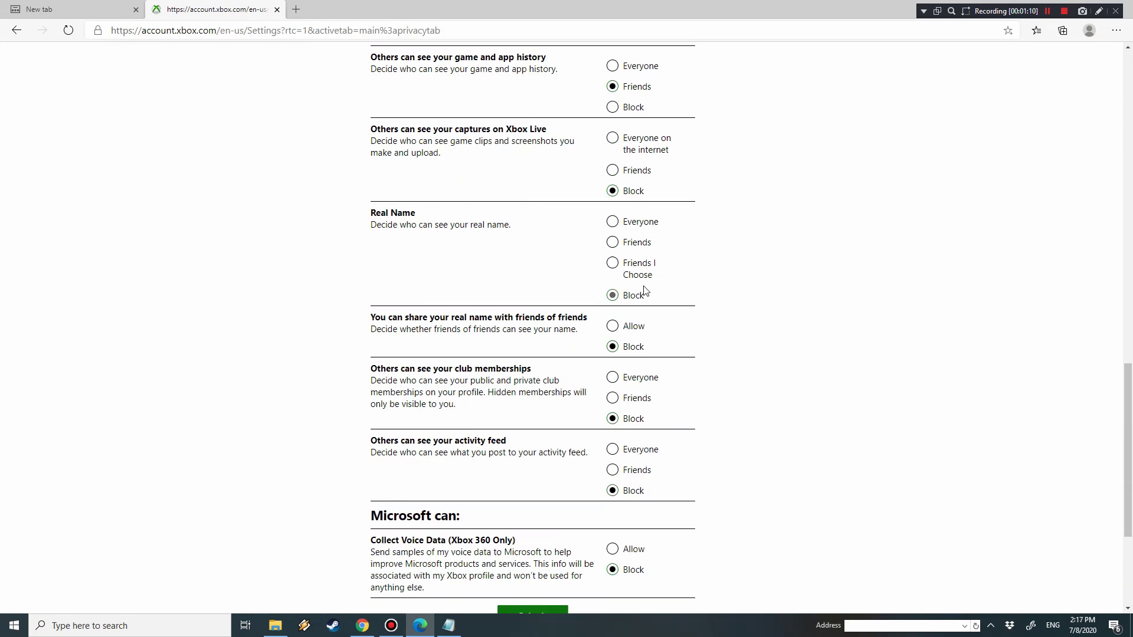
scroll(743, 311, "up", 1)
scroll(737, 312, "up", 2)
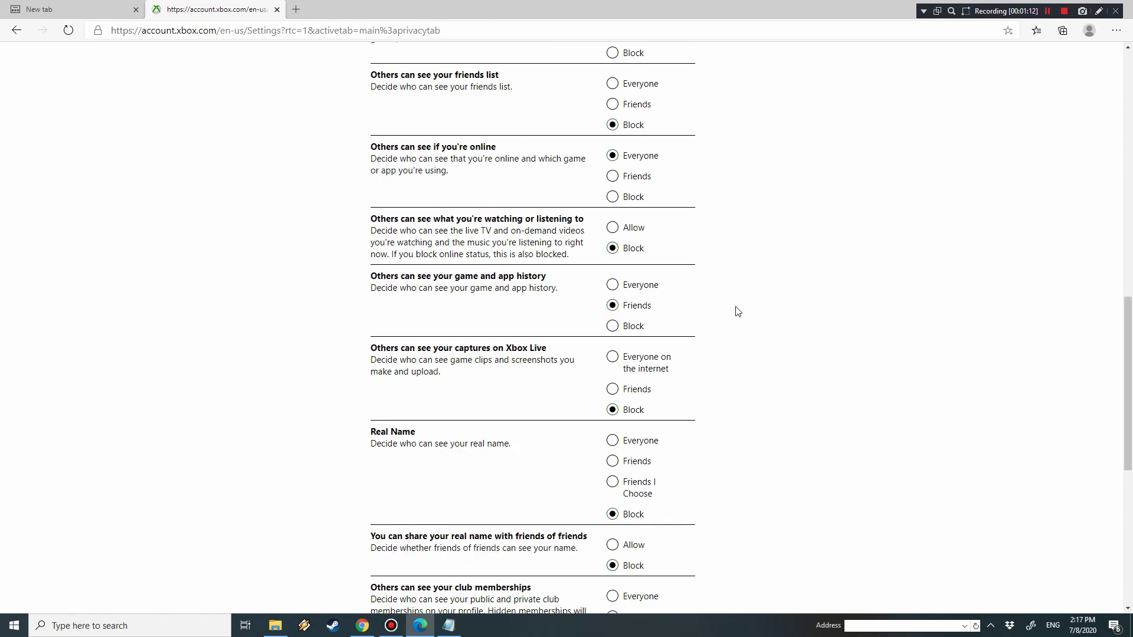
scroll(459, 309, "down", 2)
Try Real Name visibility on Friends and Friends I Choose, ending on Block
double_click(396, 303)
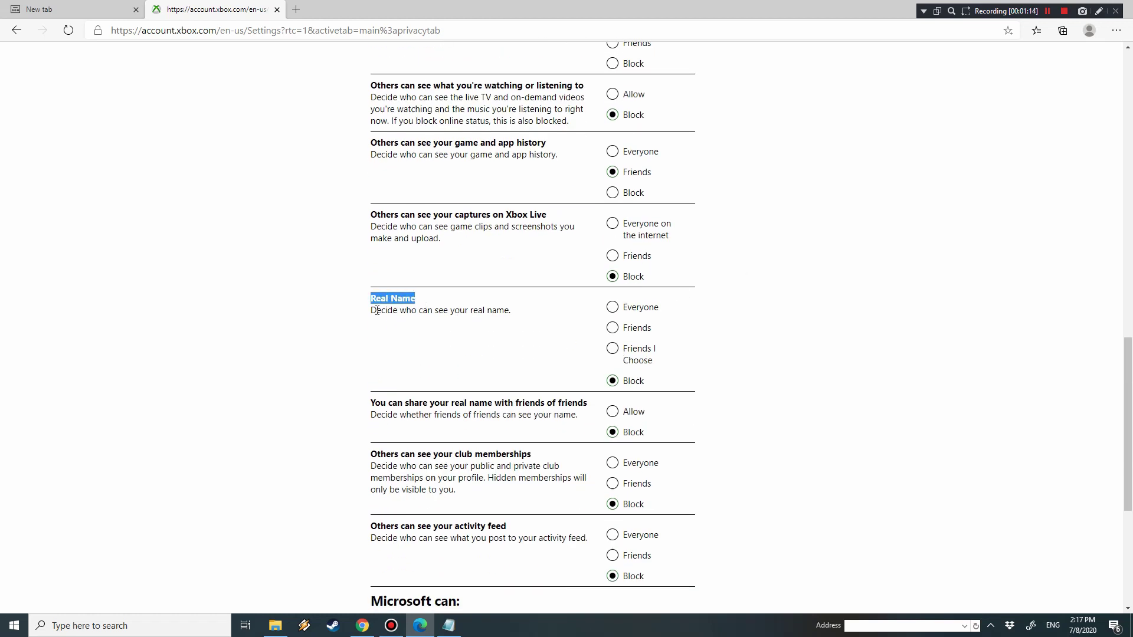
left_click_drag(376, 310, 523, 319)
left_click(534, 322)
left_click(627, 328)
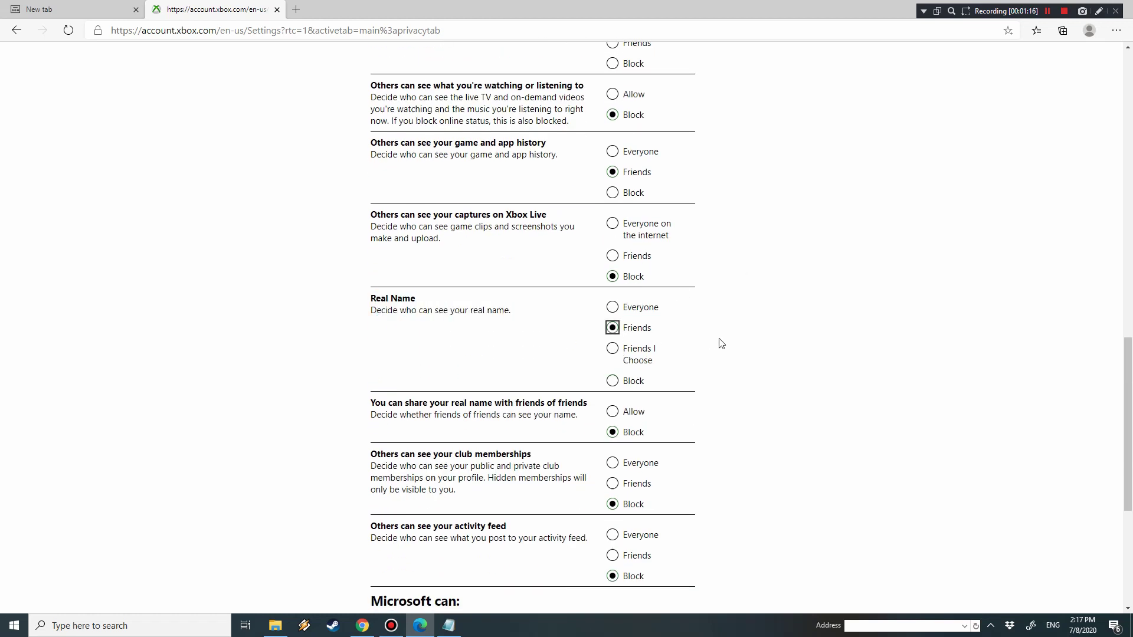
left_click(632, 382)
left_click(637, 358)
left_click(636, 383)
scroll(867, 381, "down", 3)
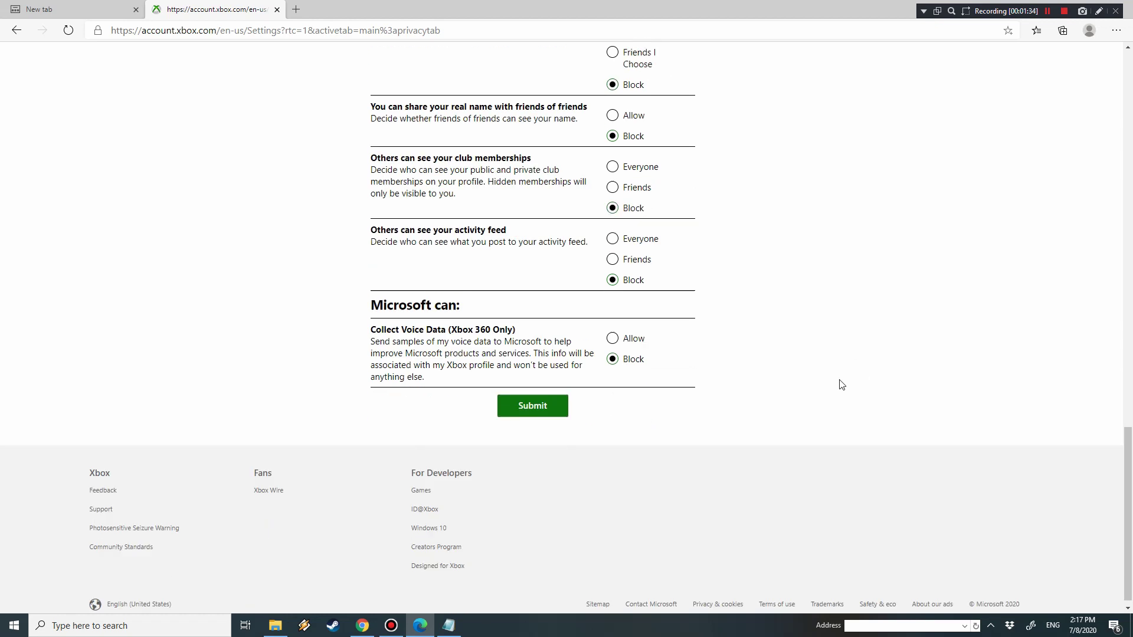
scroll(840, 384, "up", 6)
scroll(632, 342, "up", 1)
scroll(552, 367, "up", 3)
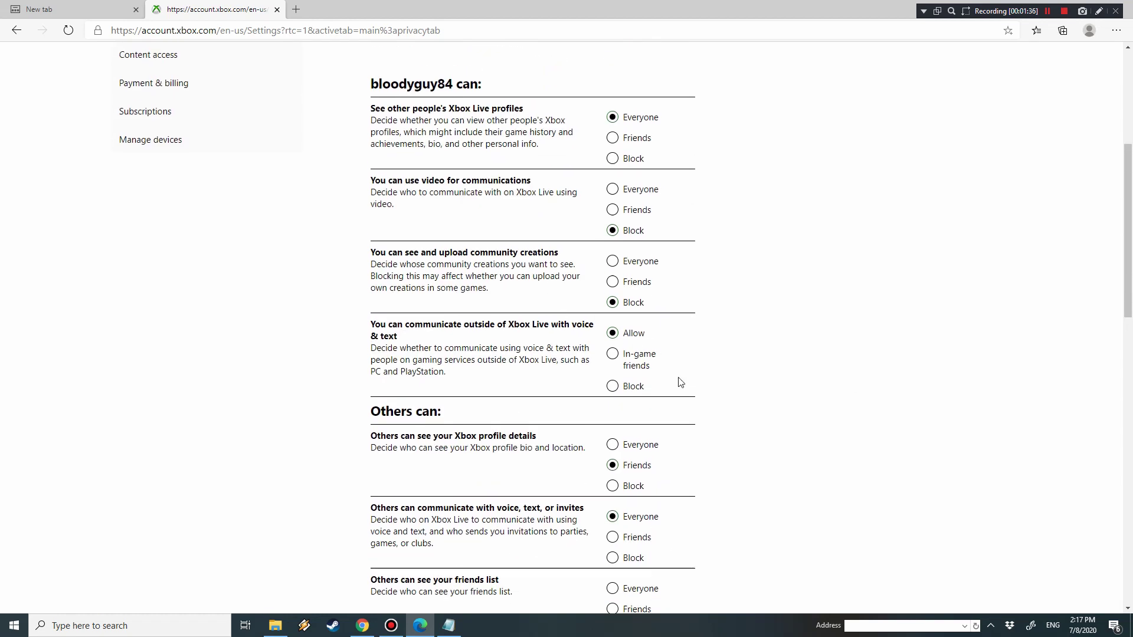
scroll(678, 382, "down", 5)
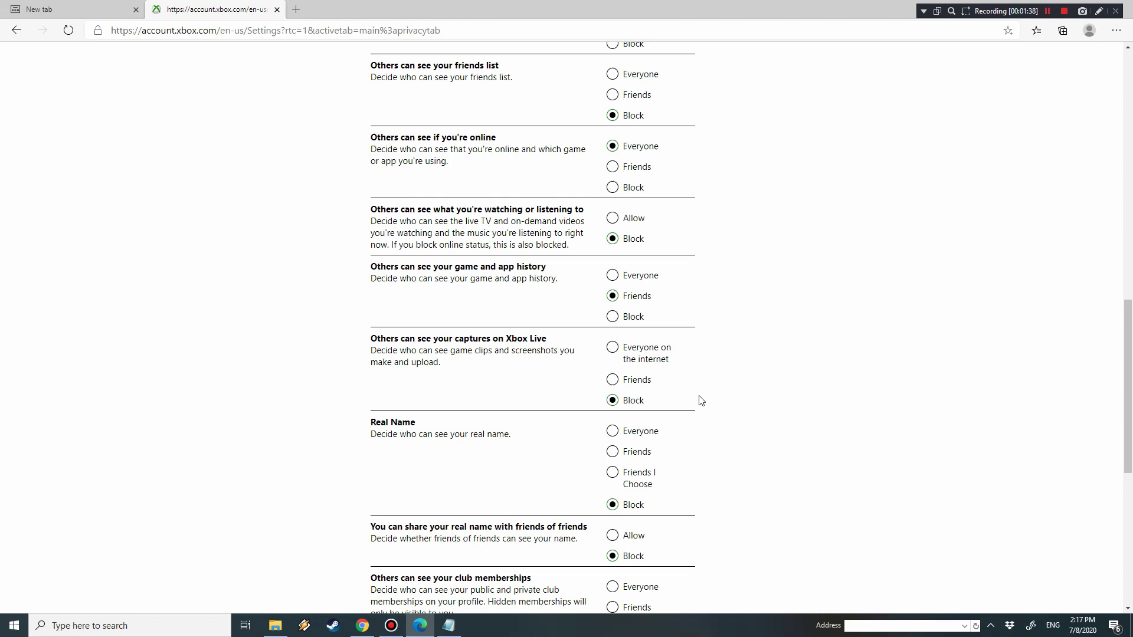
scroll(708, 409, "down", 5)
scroll(715, 418, "up", 2)
scroll(716, 419, "up", 3)
scroll(716, 418, "up", 2)
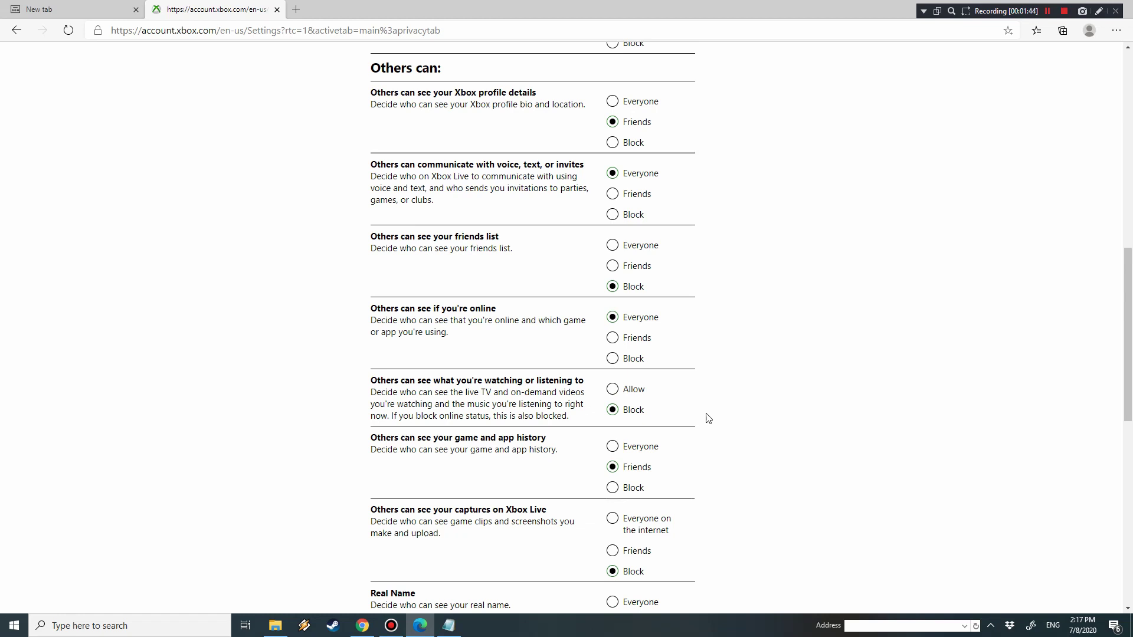
scroll(708, 418, "down", 4)
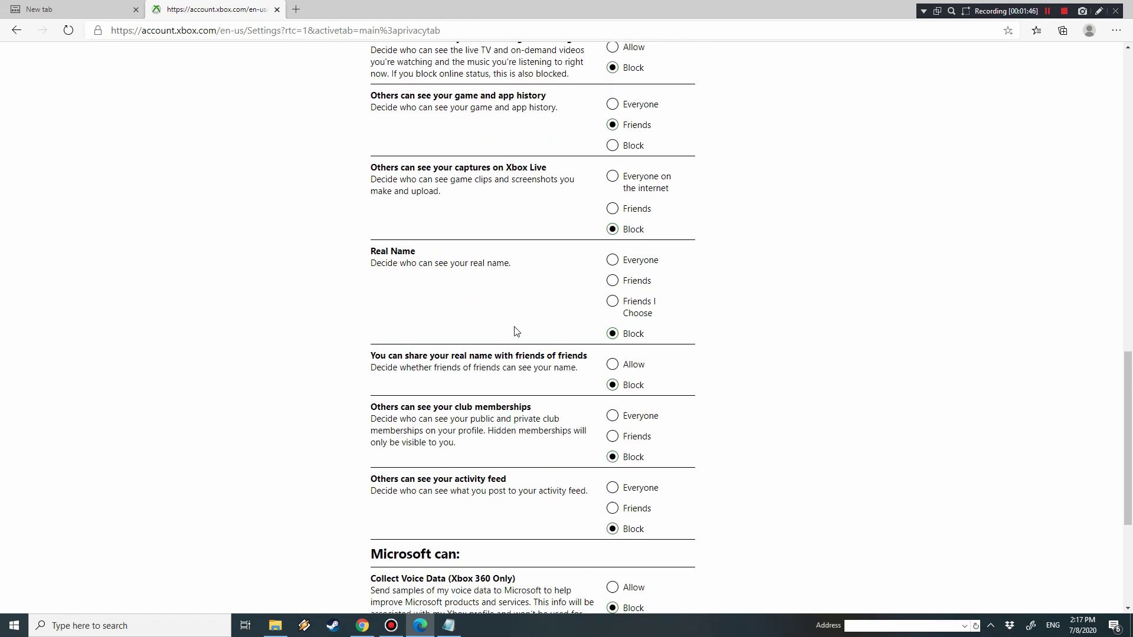
left_click_drag(365, 248, 511, 266)
left_click(345, 257)
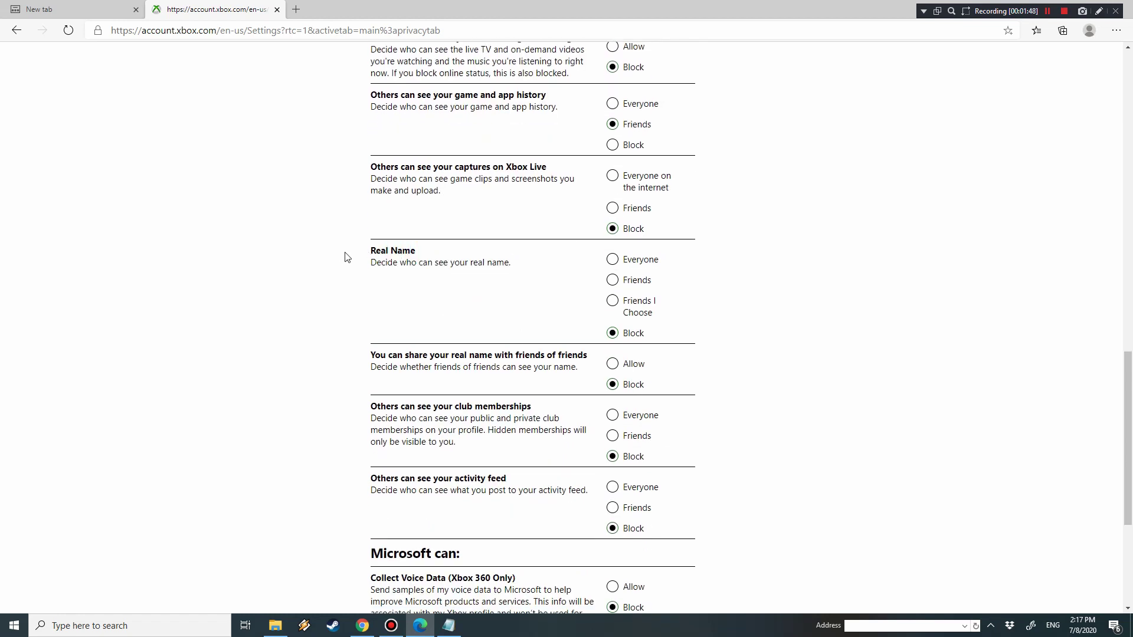
scroll(332, 287, "up", 4)
scroll(331, 302, "down", 5)
scroll(334, 313, "up", 1)
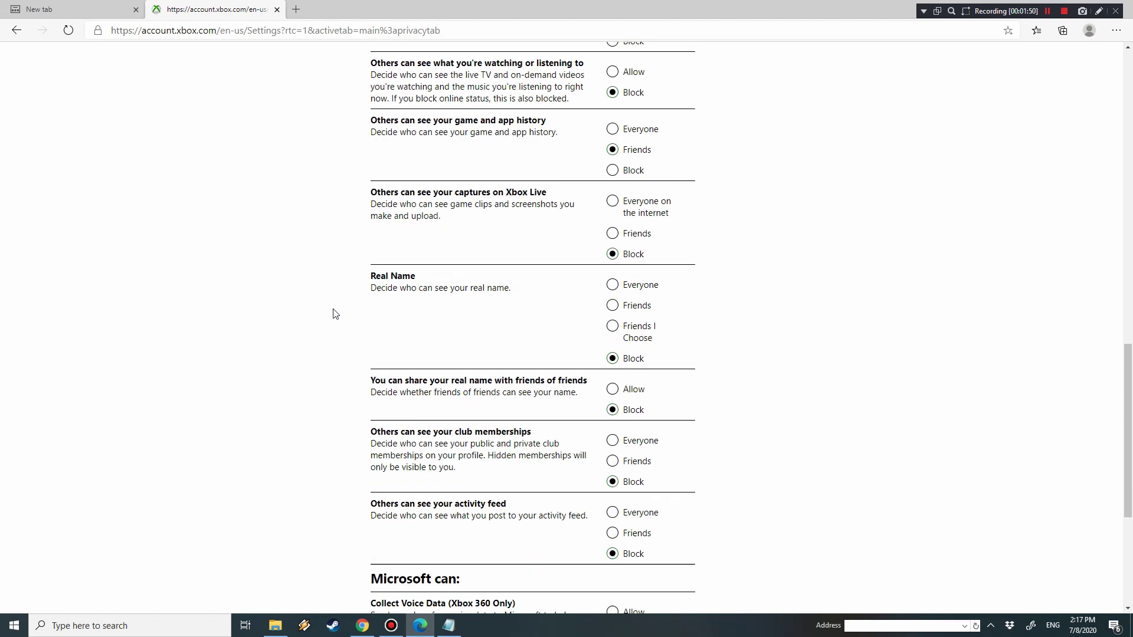
scroll(334, 313, "up", 6)
scroll(329, 319, "down", 3)
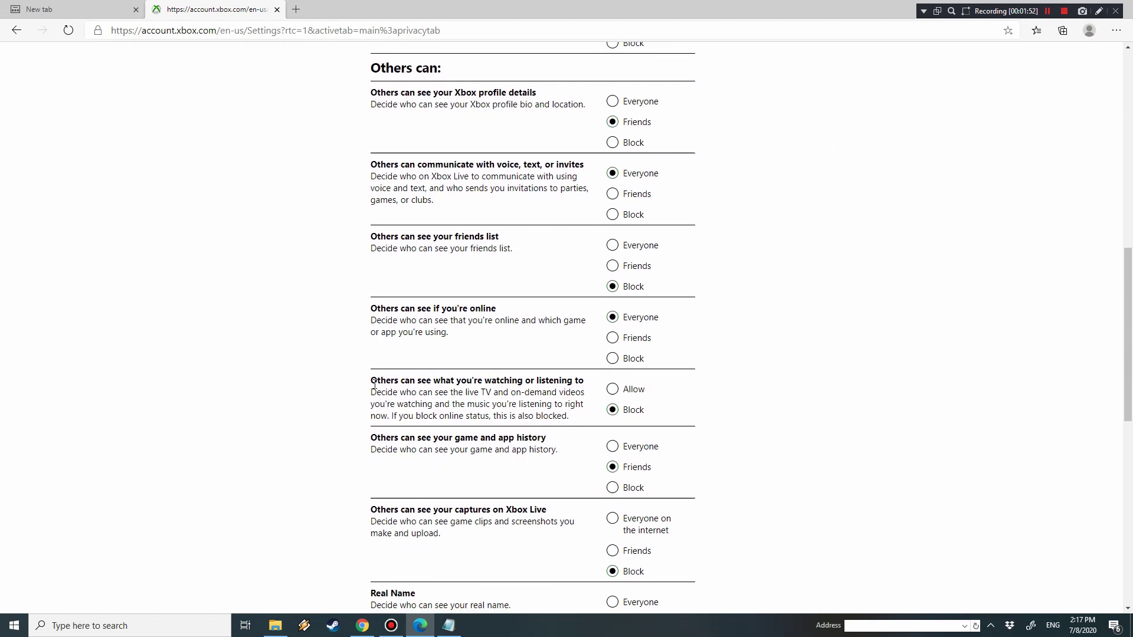
scroll(377, 384, "up", 1)
scroll(380, 384, "up", 2)
scroll(506, 247, "up", 3)
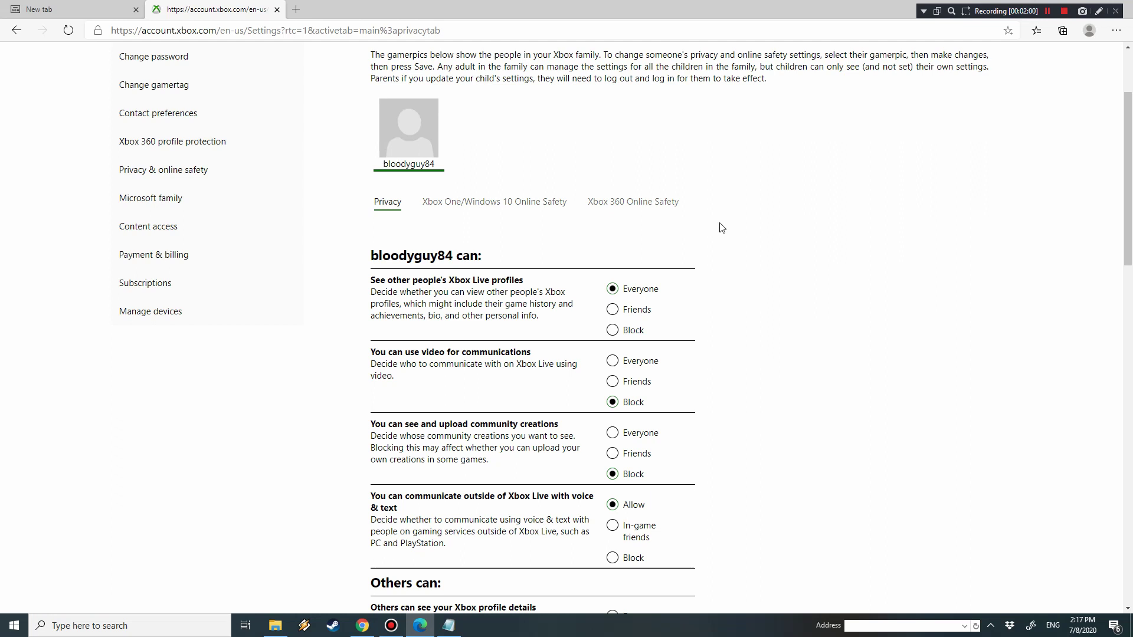
scroll(744, 285, "down", 5)
scroll(743, 286, "down", 7)
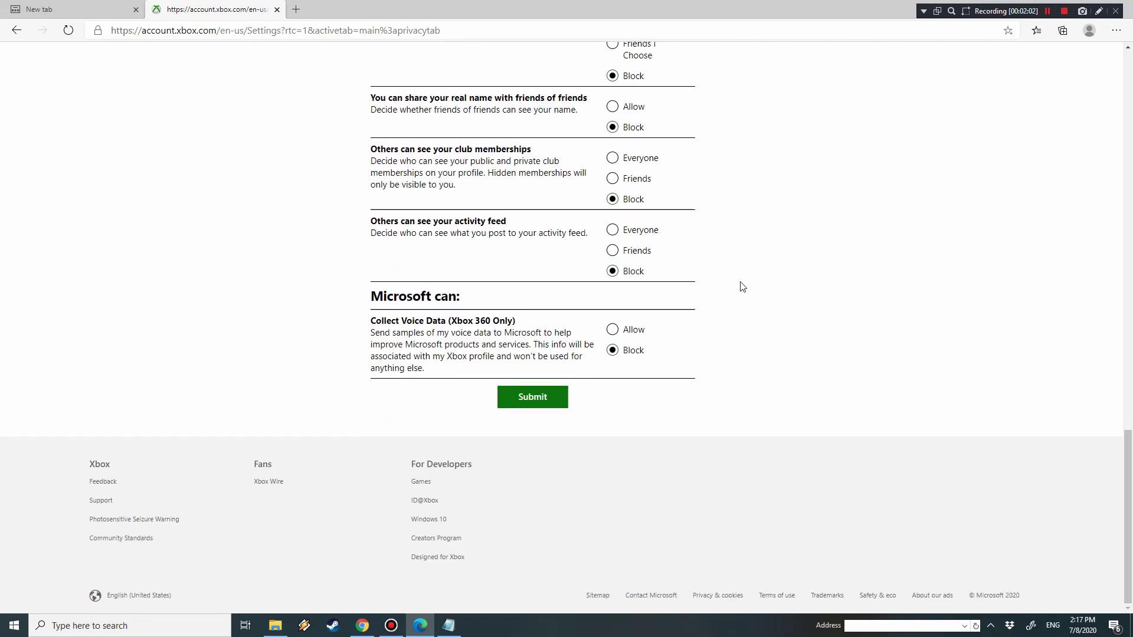
scroll(742, 287, "up", 4)
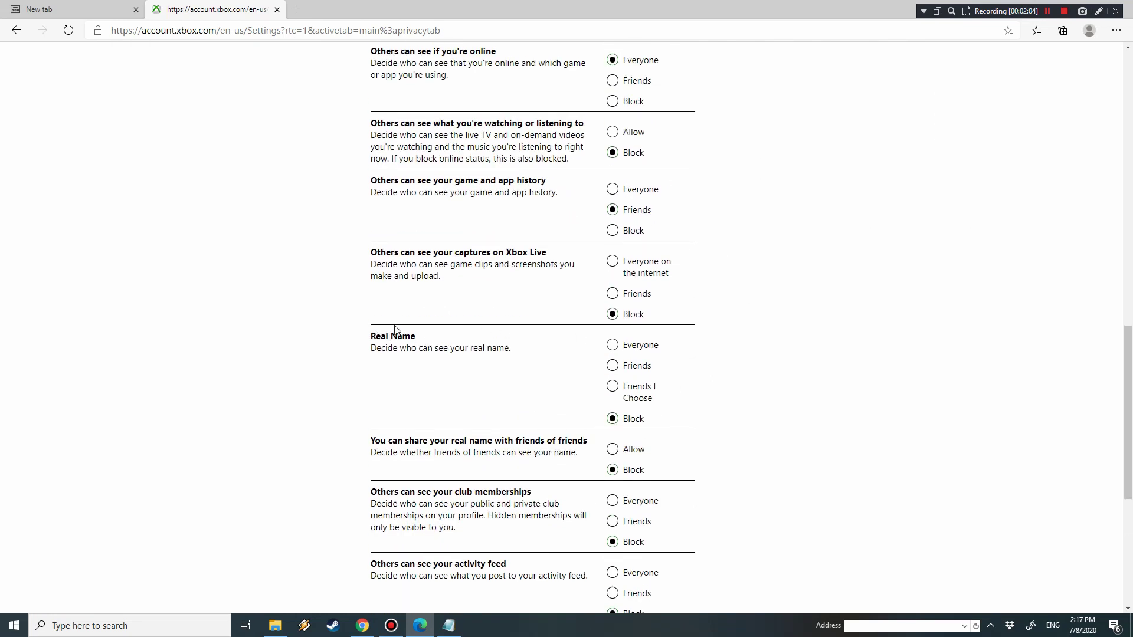
Submit the privacy settings with Real Name on Block
left_click_drag(372, 337, 431, 339)
scroll(750, 404, "down", 2)
scroll(619, 405, "down", 3)
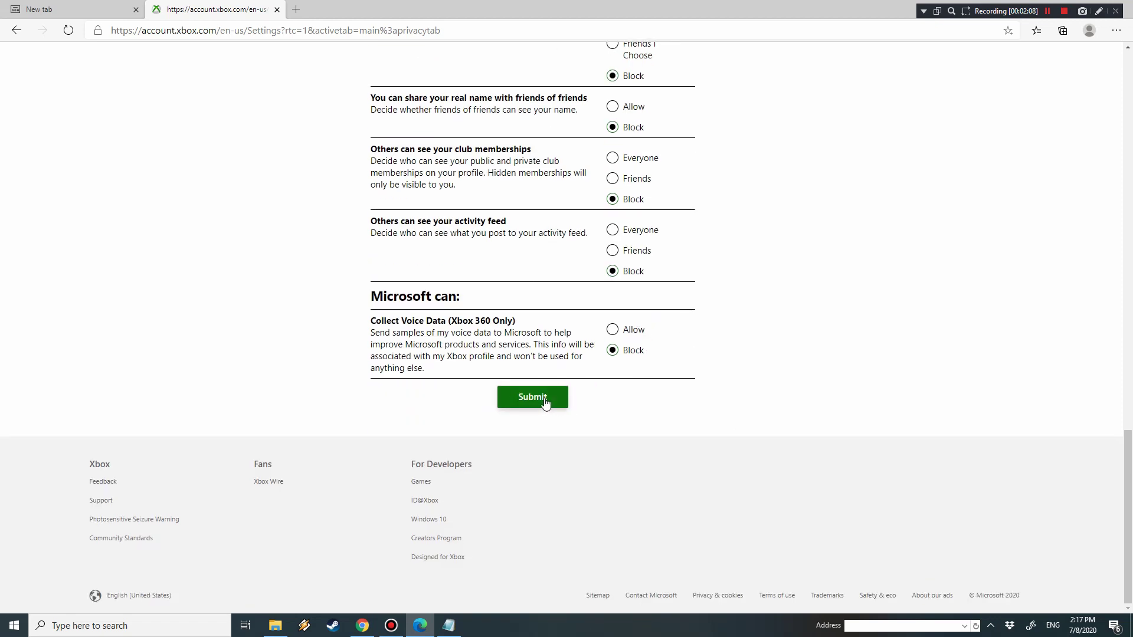
left_click(546, 403)
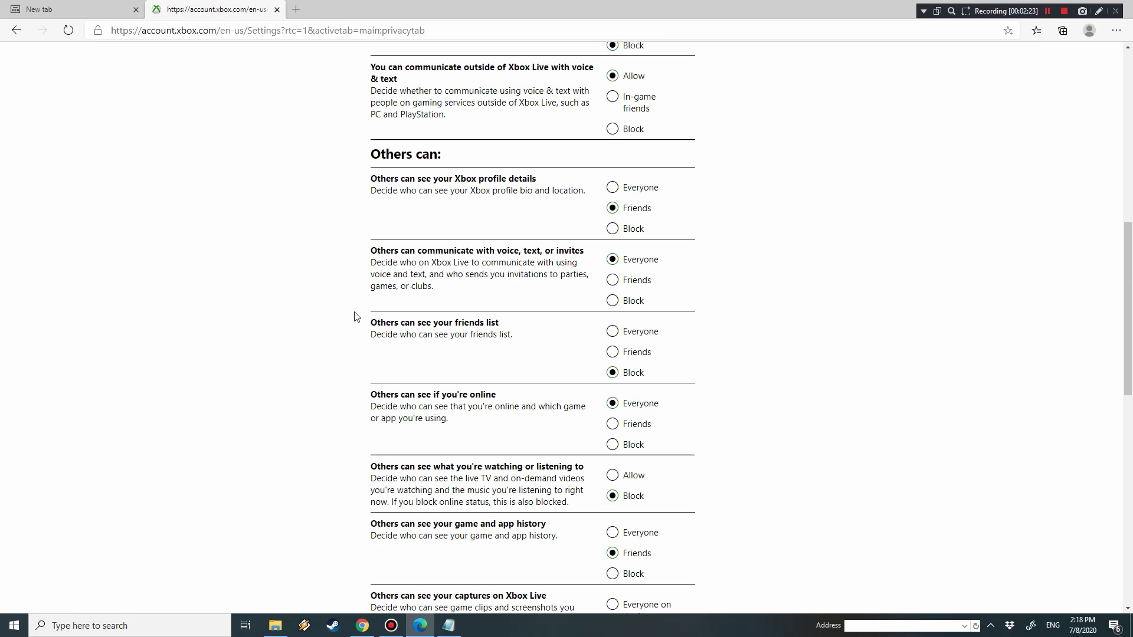
scroll(345, 319, "up", 4)
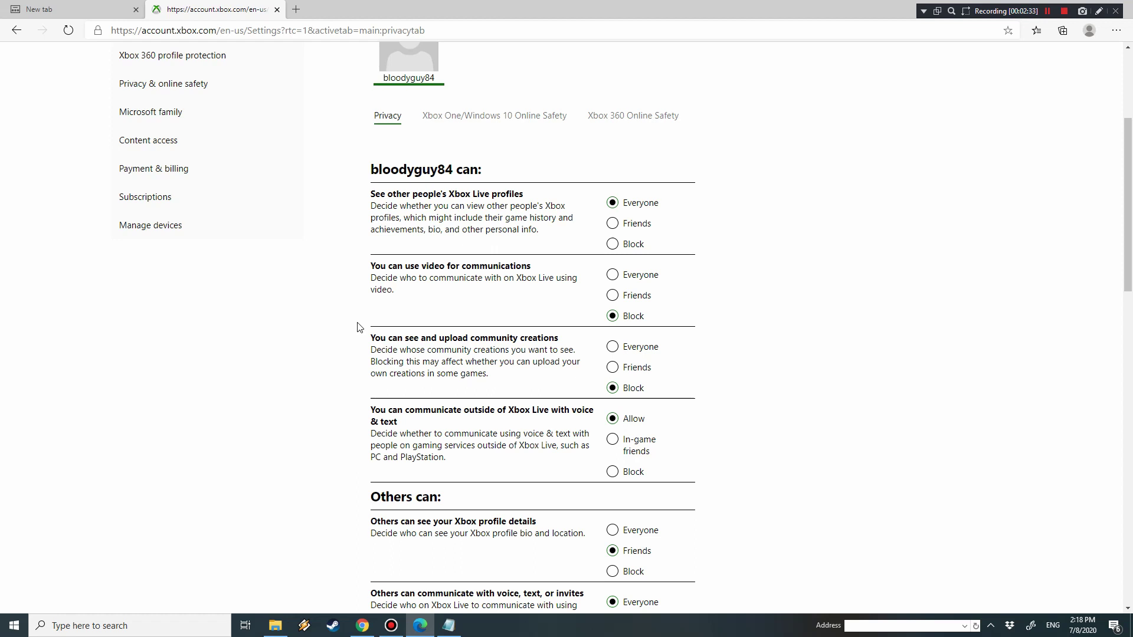
scroll(830, 287, "up", 3)
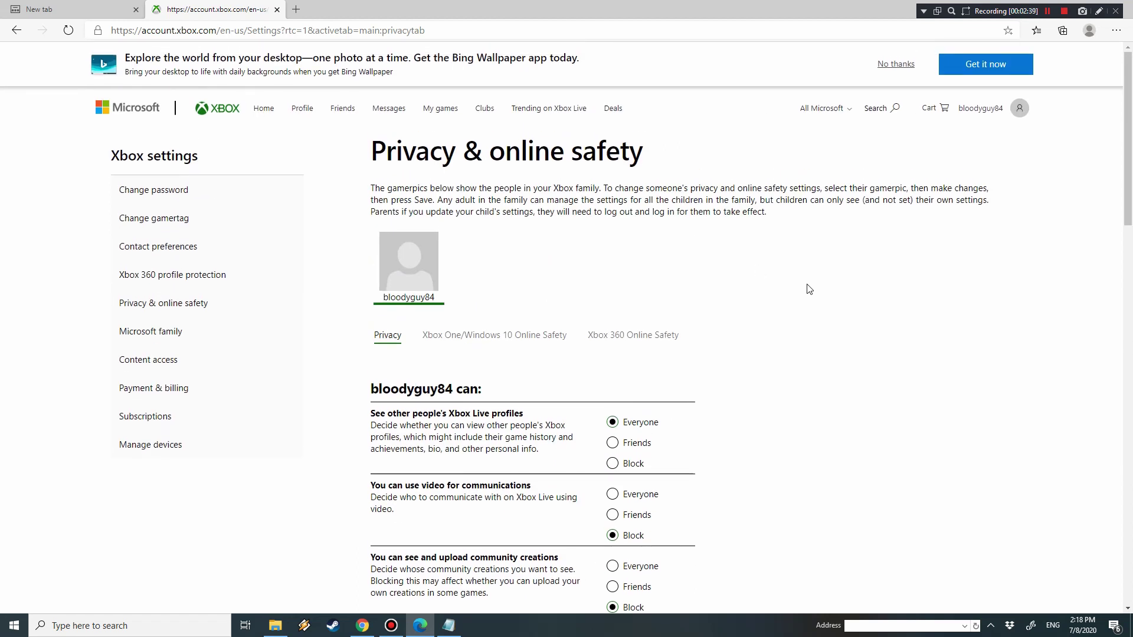